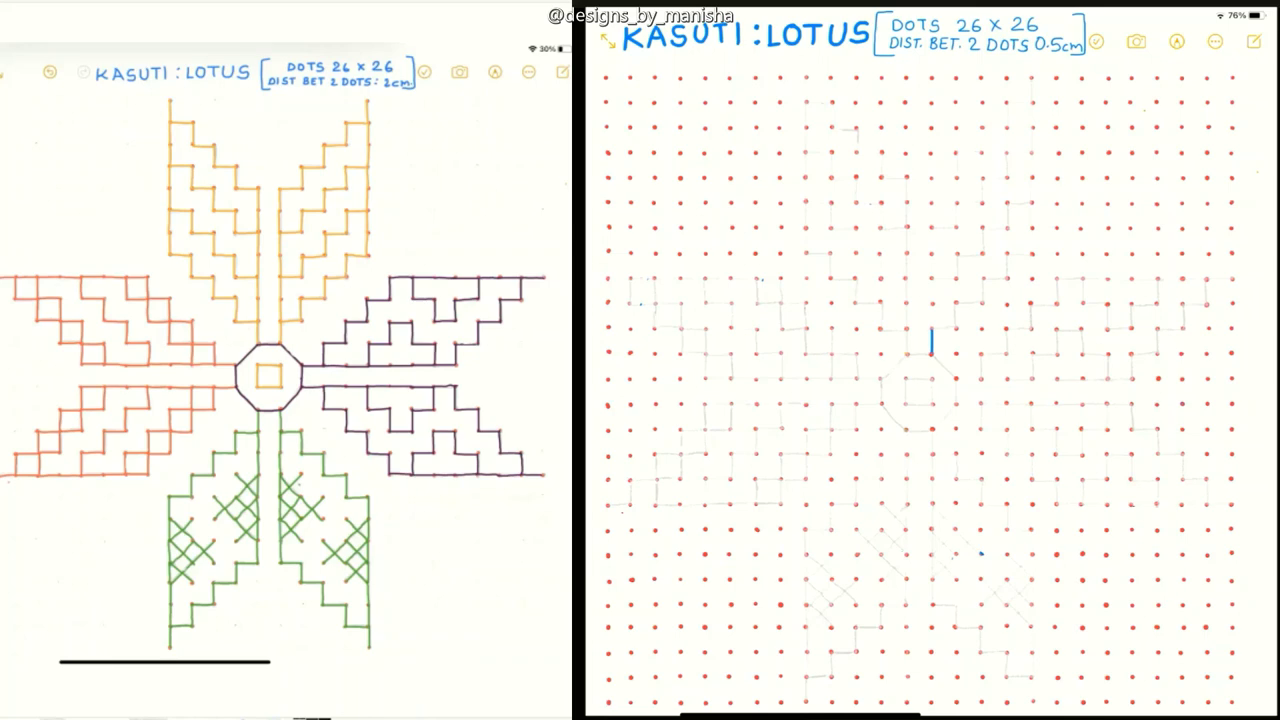
- Draw four blue running stitches up the centre line toward the top petal's tip
drag(932, 290, 932, 302)
drag(932, 252, 932, 229)
drag(932, 184, 932, 203)
mouse_move(981, 152)
mouse_down()
mouse_move(981, 136)
mouse_move(1008, 120)
mouse_up()
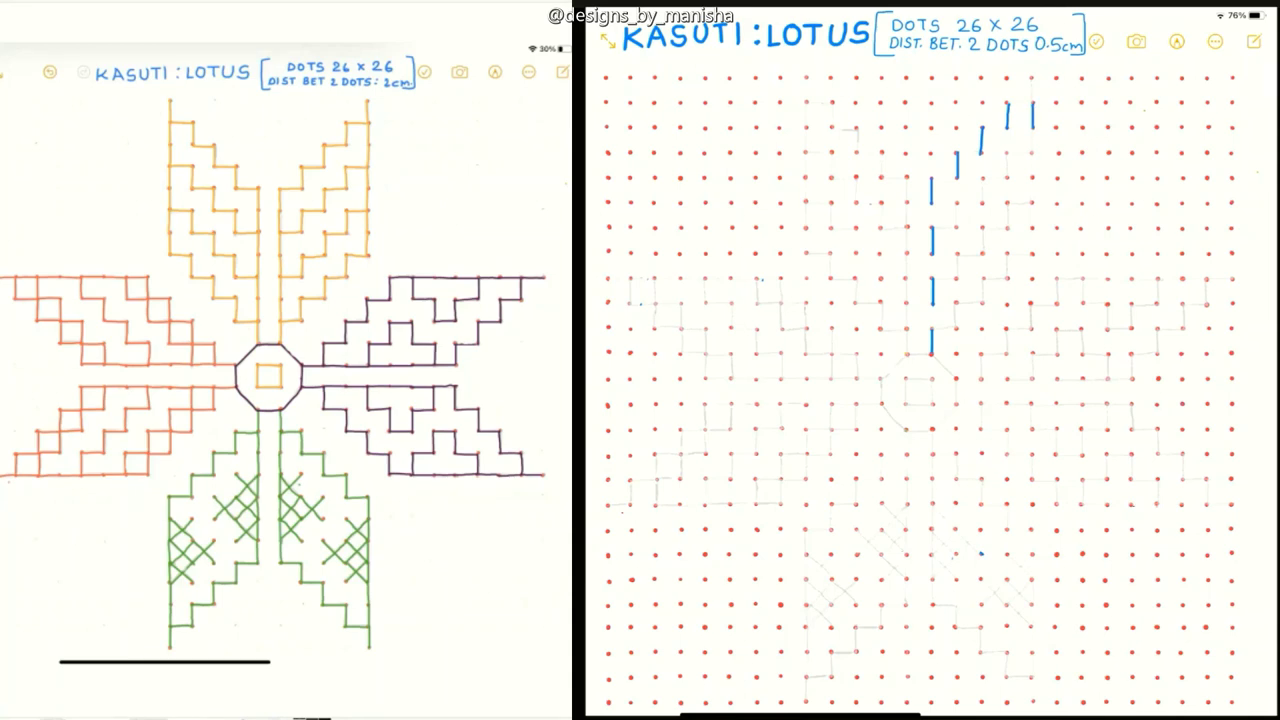
- Stitch down the upper-right petal's right edge and add horizontal step stitches near its base
drag(1032, 152, 1032, 174)
drag(1032, 204, 1032, 226)
drag(966, 303, 982, 302)
drag(948, 328, 937, 337)
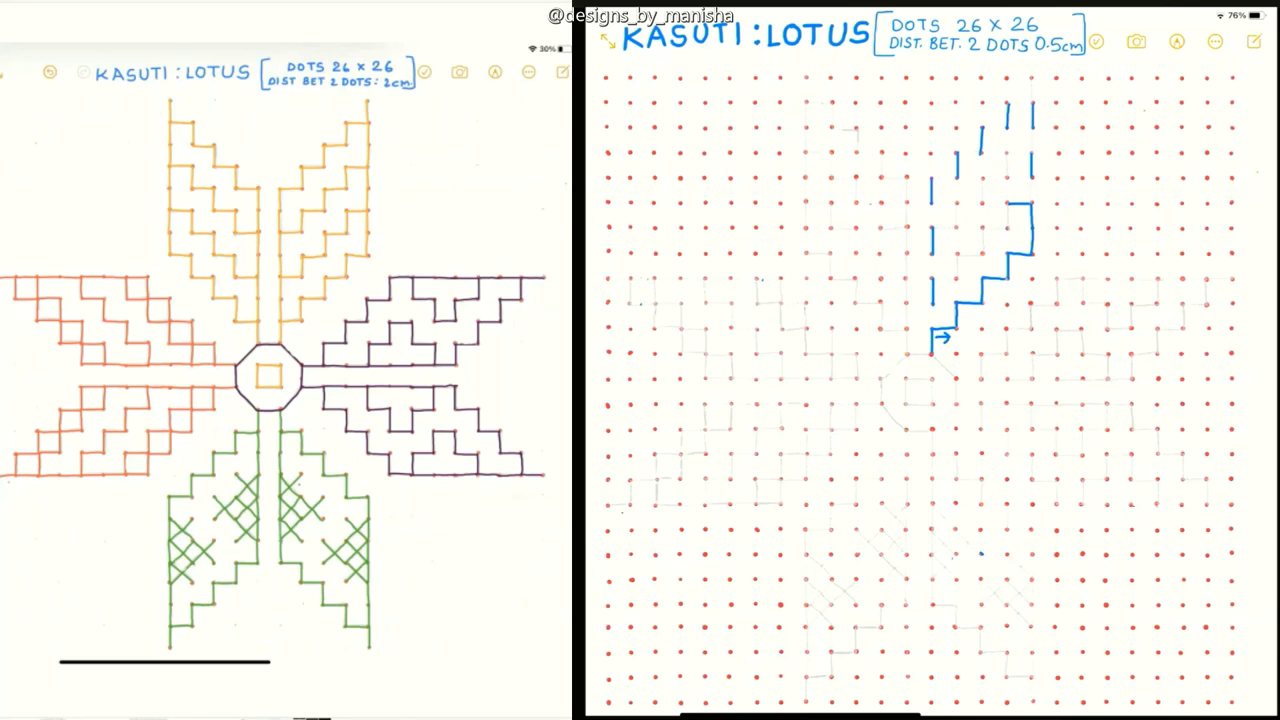
- Add three descending horizontal blue stitches inside the stepped upper-right petal
drag(1008, 228, 992, 228)
drag(978, 255, 958, 255)
drag(952, 279, 934, 279)
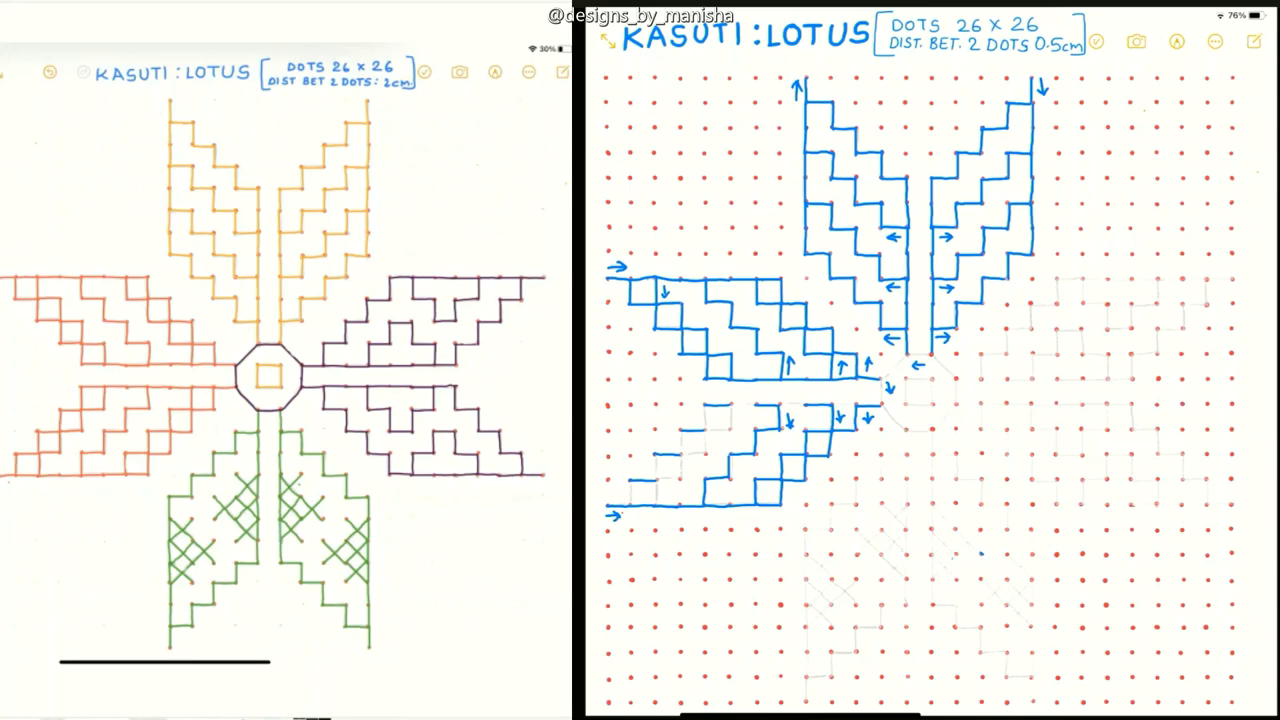
- Draw a short blue stitch on the lower-left petal's remaining stair line
mouse_move(631, 482)
mouse_down()
mouse_move(631, 503)
mouse_move(657, 479)
mouse_up()
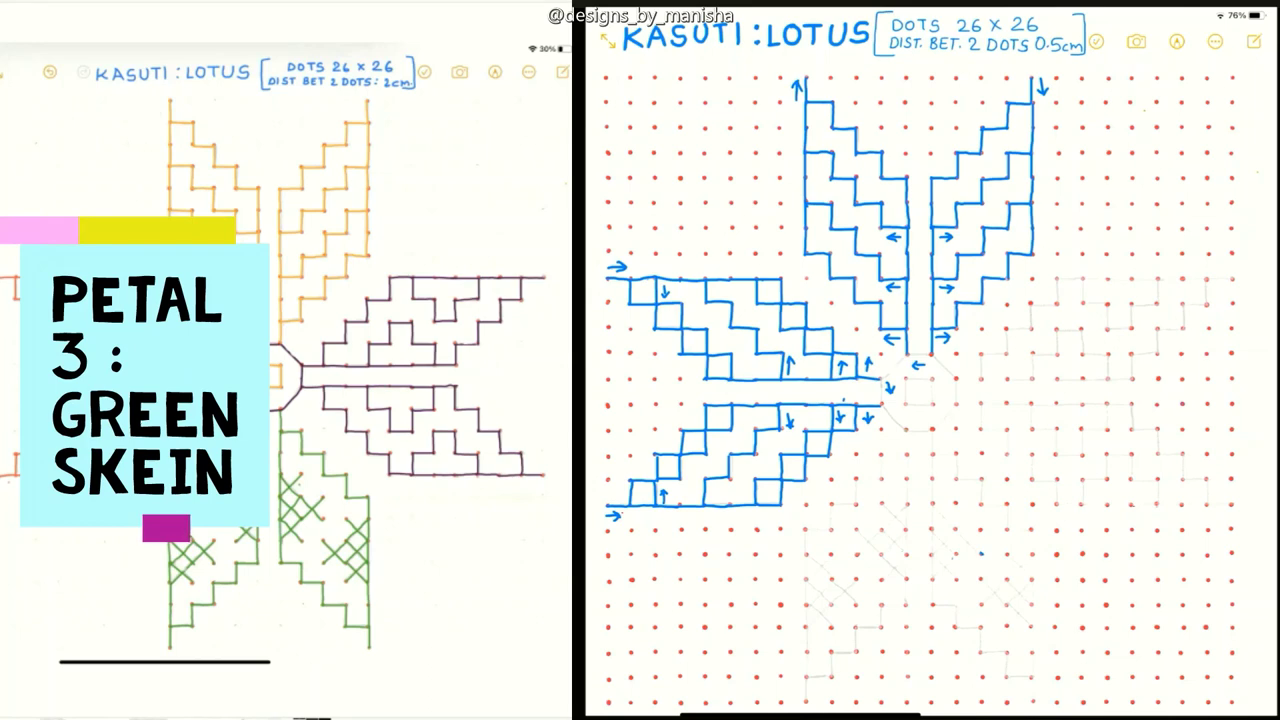
- Tap the note canvas below the lotus centre to begin the lower petal
click(1182, 640)
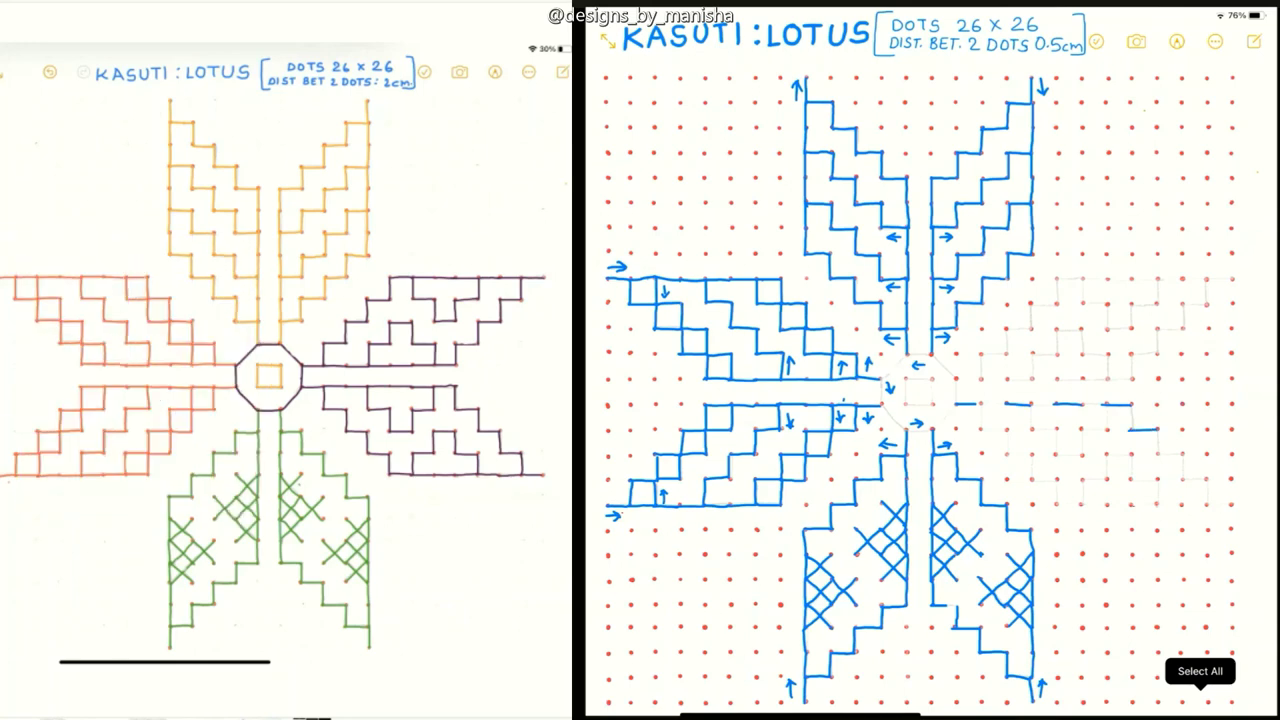
- Draw blue horizontal and vertical dashes between dots along the lower right petal's steps
drag(1156, 453, 1176, 453)
drag(1188, 480, 1204, 480)
drag(1184, 504, 1200, 504)
drag(1142, 504, 1156, 504)
drag(1090, 504, 1104, 504)
drag(1031, 464, 1031, 474)
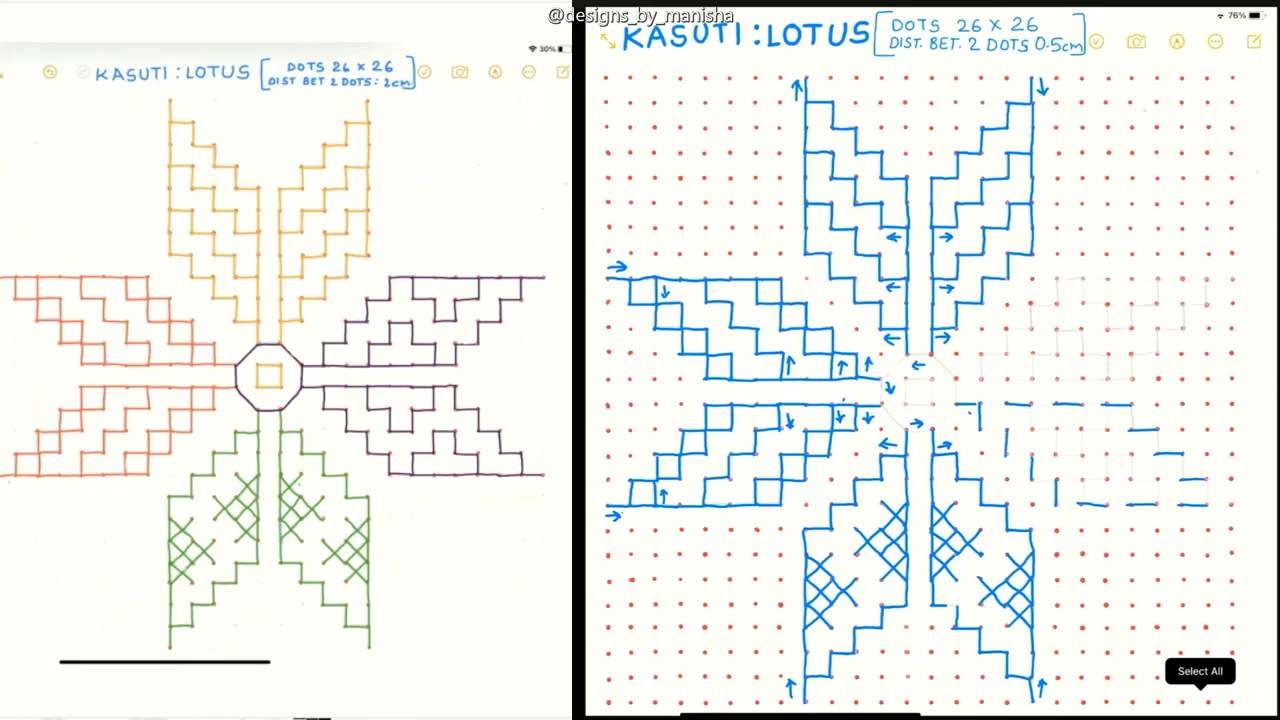
drag(970, 412, 970, 424)
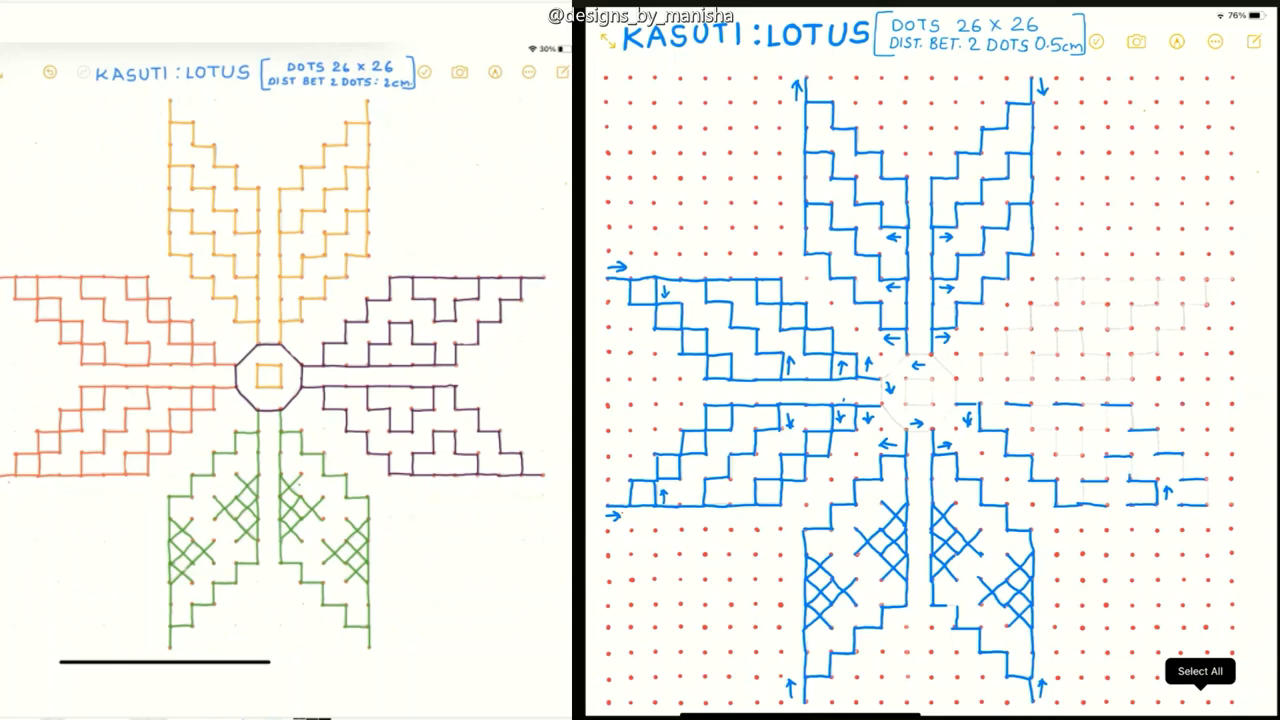
- Add a vertical blue stitch to the lower right petal's steps
drag(1129, 458, 1129, 472)
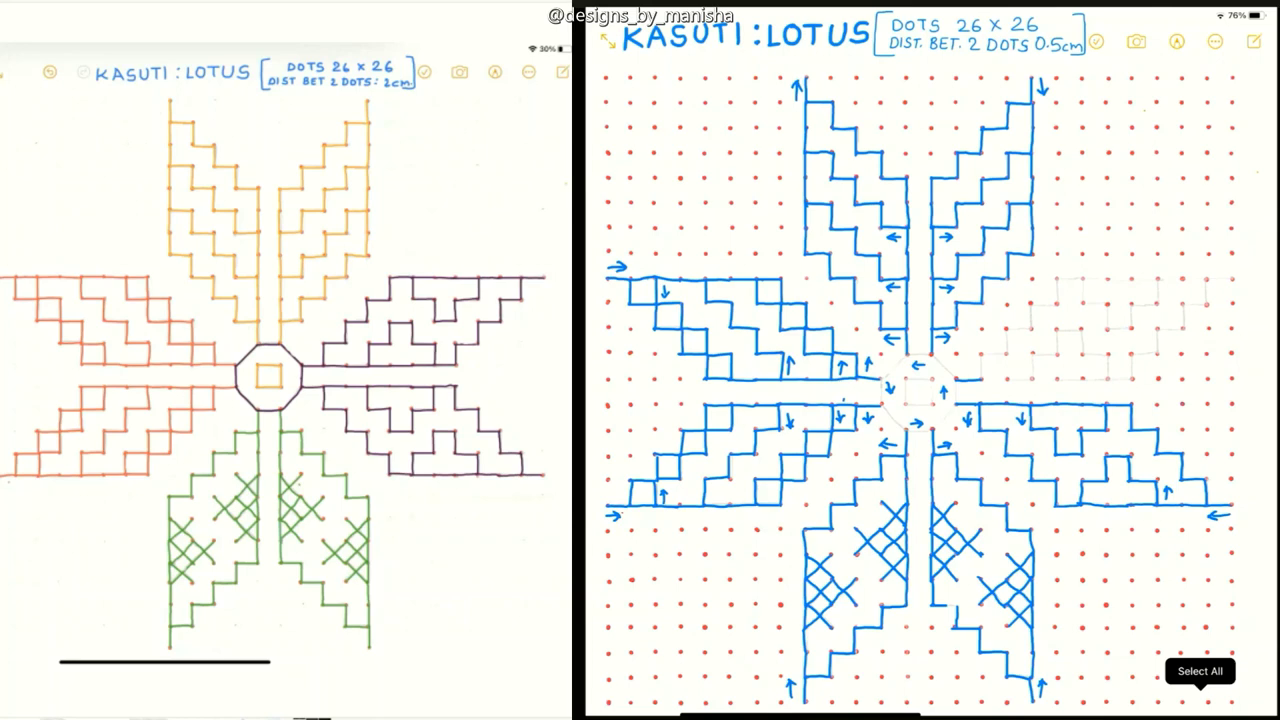
- Draw short blue stitch lines and a long step out toward the petal's outer tip
drag(1012, 380, 1024, 380)
drag(1108, 379, 1124, 379)
mouse_move(1130, 354)
mouse_down()
mouse_move(1182, 330)
mouse_move(1207, 281)
mouse_up()
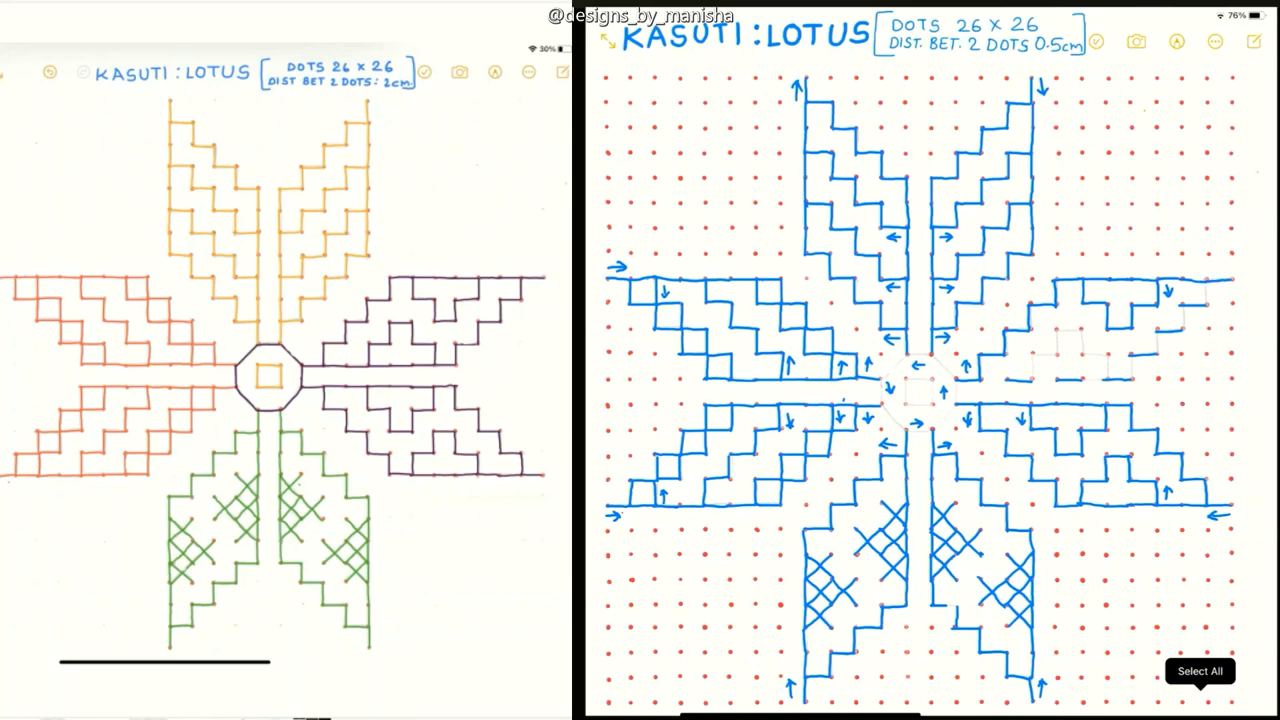
- Add the outer-edge stitch and three vertical step stitches to finish the upper-right petal
drag(1230, 271, 1216, 271)
drag(1182, 304, 1182, 318)
drag(1107, 378, 1107, 360)
drag(1081, 354, 1081, 336)
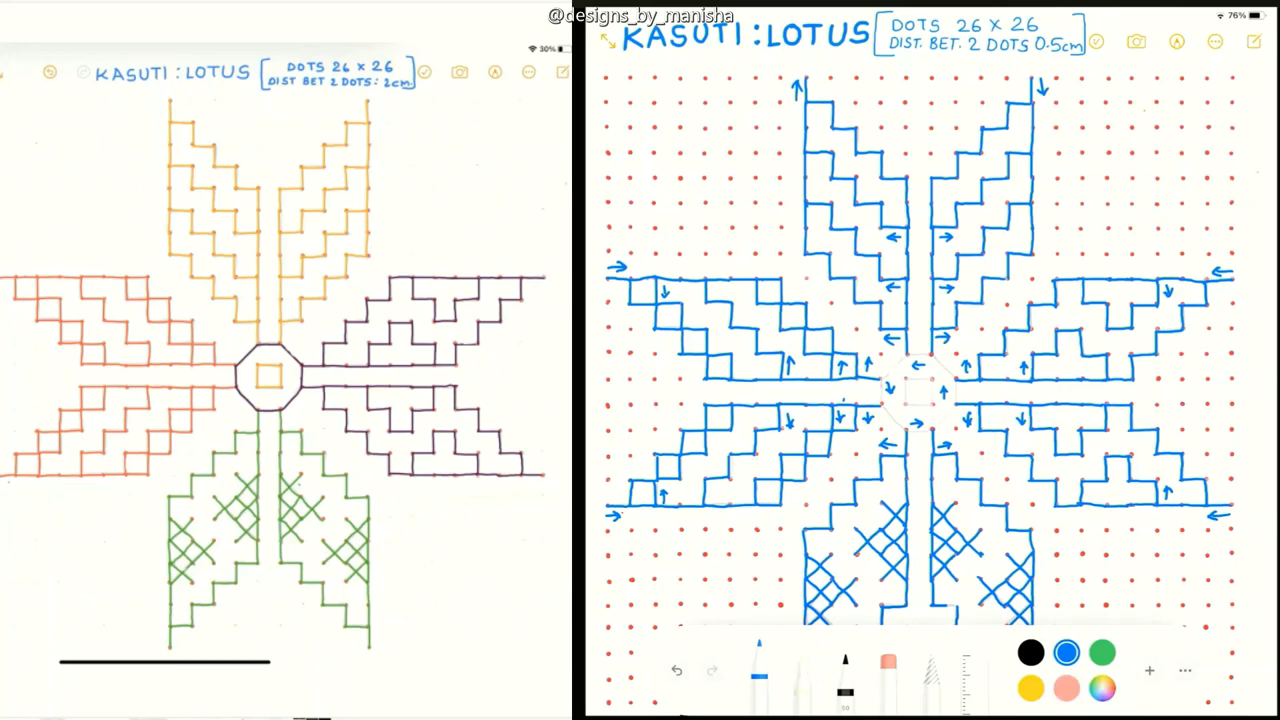
- Change the pen ink to red and view its width and opacity settings
click(1066, 688)
click(759, 670)
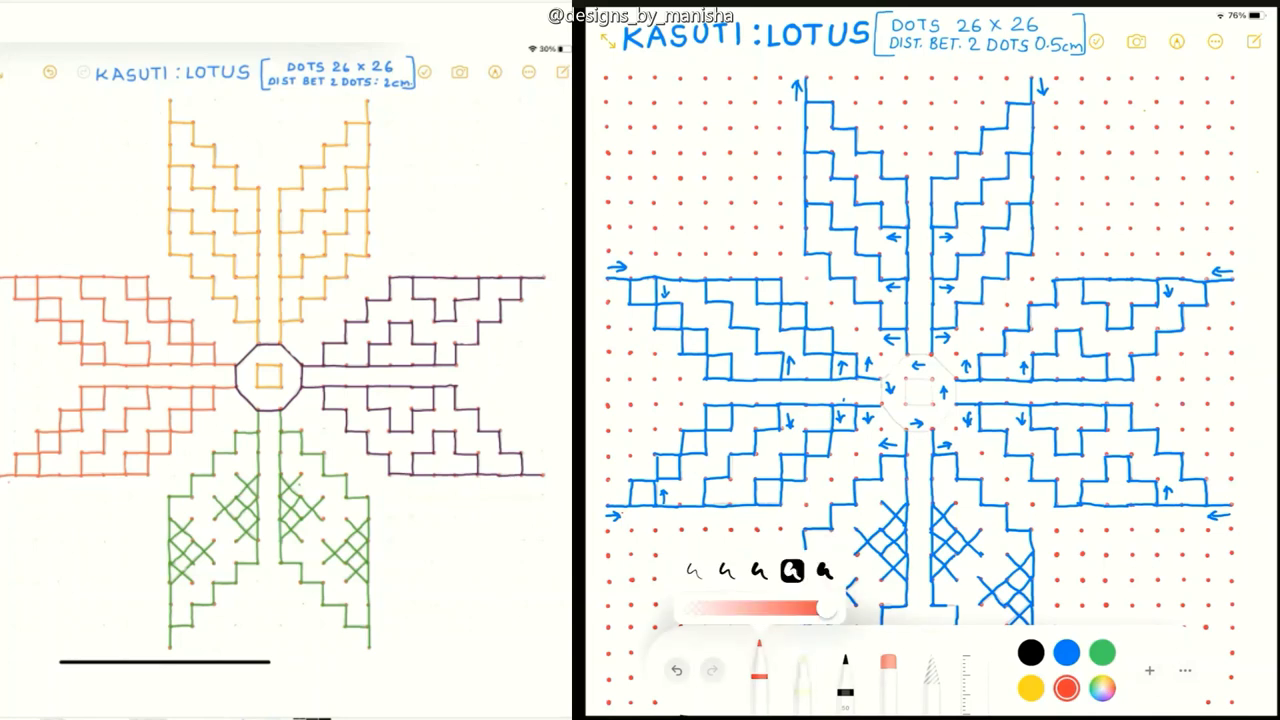